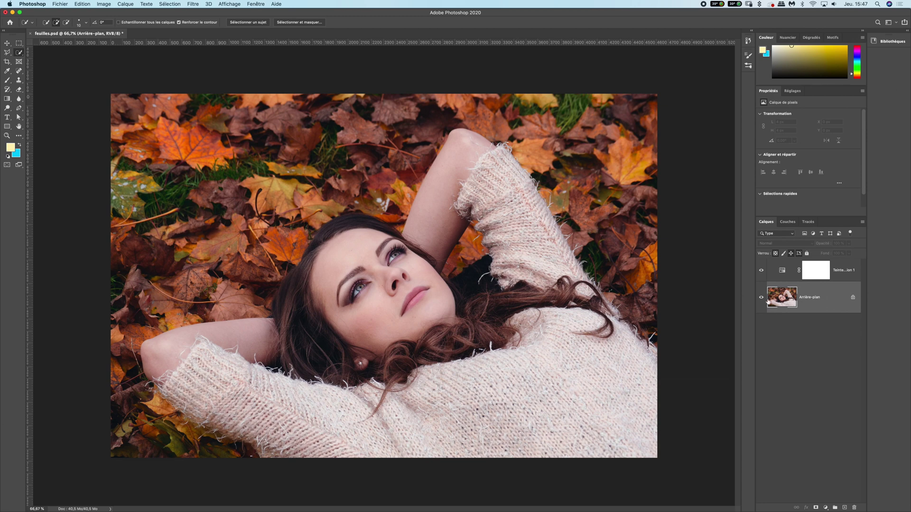
# Compare the photo with and without the existing Hue/Saturation adjustment by toggling that layer's visibility
pyautogui.click(761, 270)
pyautogui.click(759, 271)
pyautogui.click(759, 271)
pyautogui.click(759, 272)
pyautogui.click(761, 272)
pyautogui.click(761, 272)
pyautogui.click(760, 272)
pyautogui.click(761, 273)
# Delete the existing Hue/Saturation adjustment layer and add a new Hue/Saturation adjustment layer above the background
pyautogui.moveTo(860, 276); pyautogui.dragTo(854, 507)
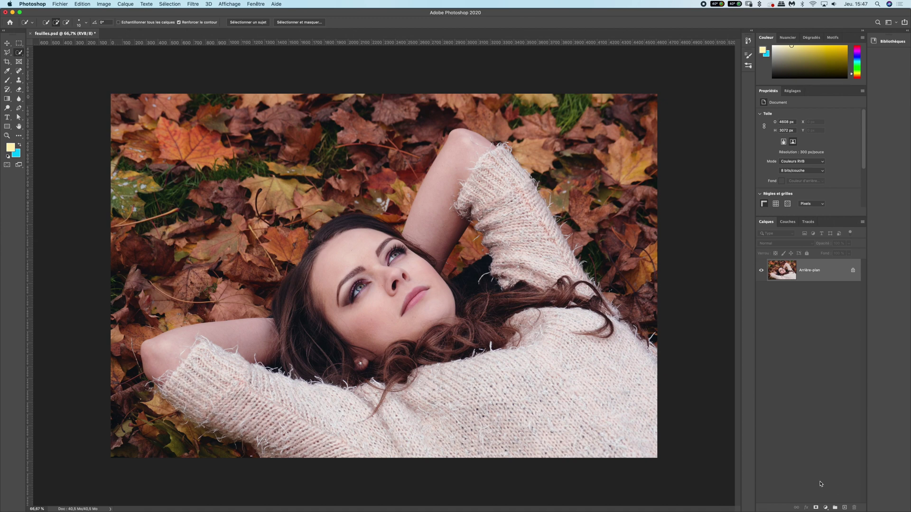
pyautogui.click(826, 508)
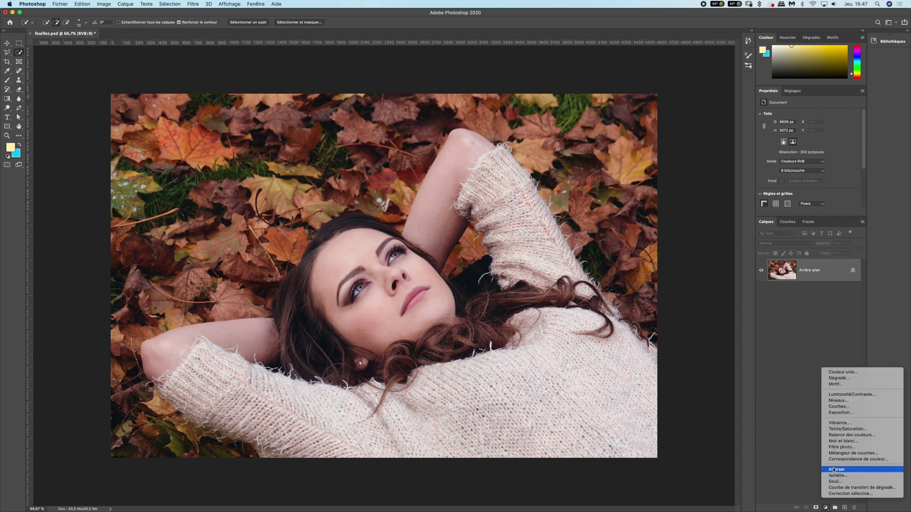
pyautogui.click(849, 431)
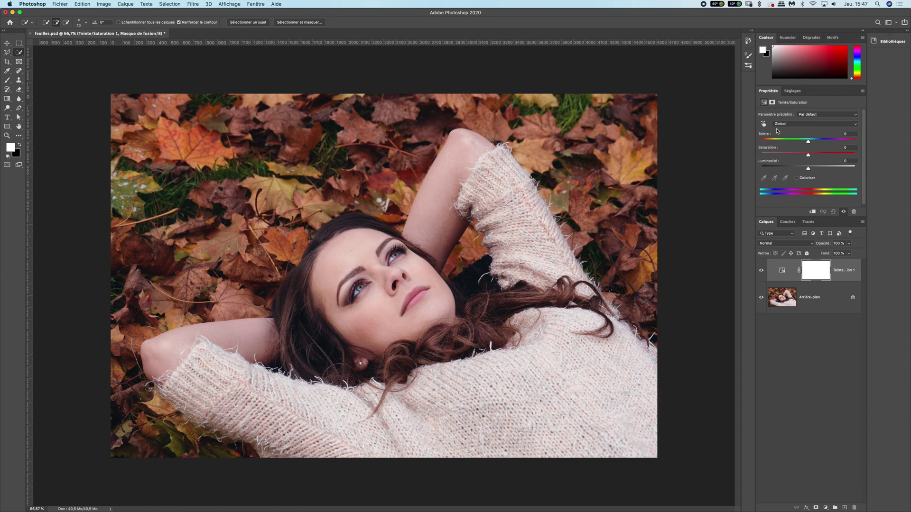
# Target the Reds (Rouges) range in the Hue/Saturation adjustment and raise its saturation to +48
pyautogui.click(803, 123)
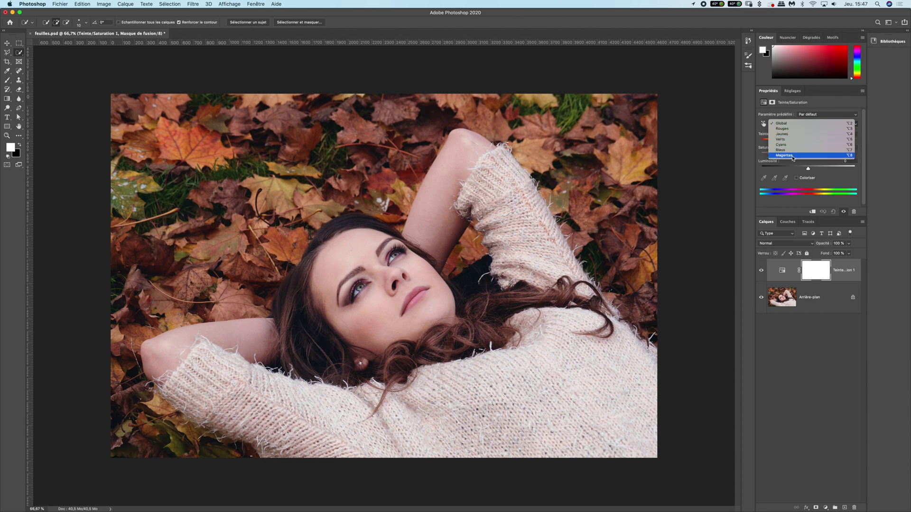
pyautogui.click(792, 131)
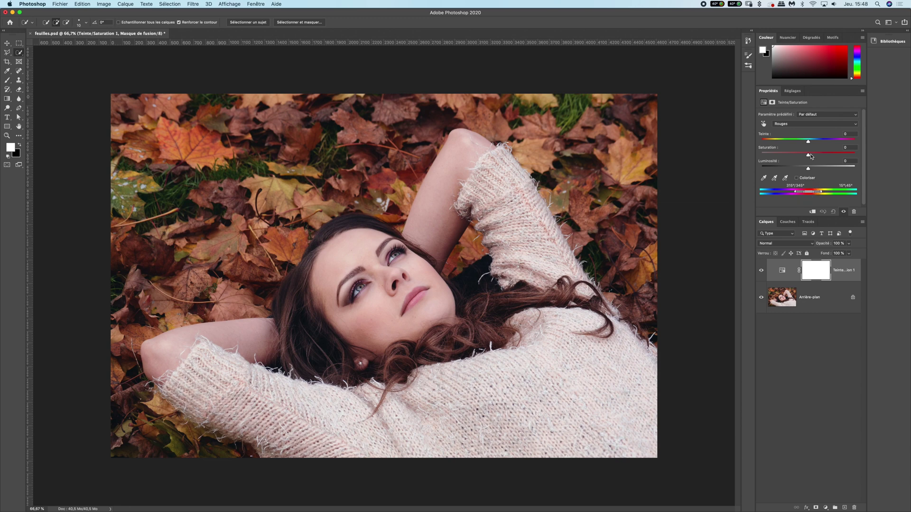
pyautogui.moveTo(811, 156)
pyautogui.mouseDown()
pyautogui.moveTo(830, 156)
pyautogui.moveTo(816, 157)
pyautogui.mouseUp()
pyautogui.moveTo(815, 155); pyautogui.dragTo(828, 157)
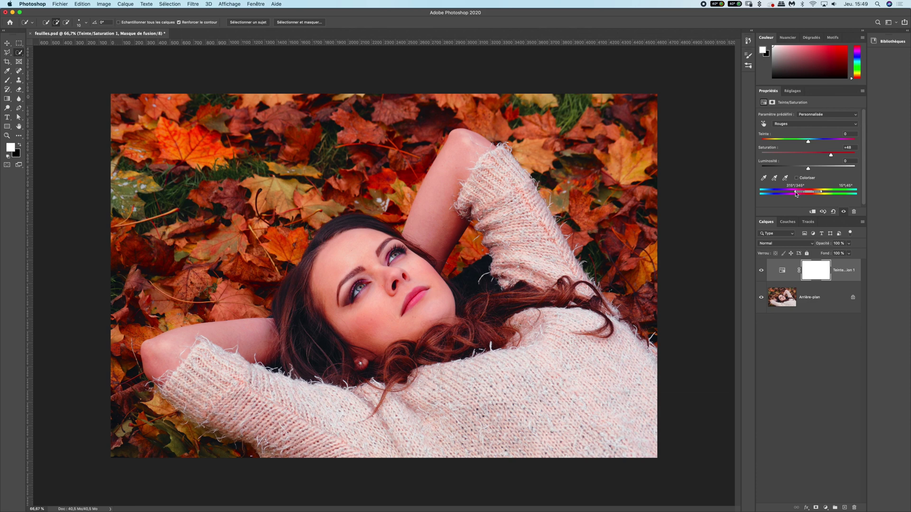
# Shift and narrow the Reds color range to the orange leaf tones, about 19°/20° to 31°/60°, to exclude the skin
pyautogui.moveTo(795, 194); pyautogui.dragTo(799, 194)
pyautogui.moveTo(803, 193); pyautogui.dragTo(805, 193)
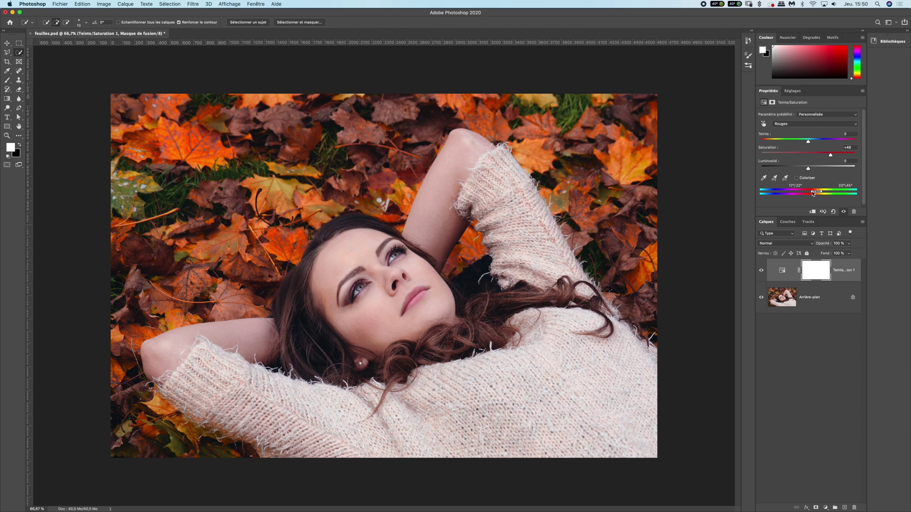
pyautogui.moveTo(813, 192); pyautogui.dragTo(814, 193)
pyautogui.moveTo(816, 193); pyautogui.dragTo(817, 194)
pyautogui.moveTo(818, 193); pyautogui.dragTo(821, 193)
# Check the effect of the restricted color range on leaves and skin by repeatedly hiding and showing the adjustment layer
pyautogui.click(761, 271)
pyautogui.click(762, 271)
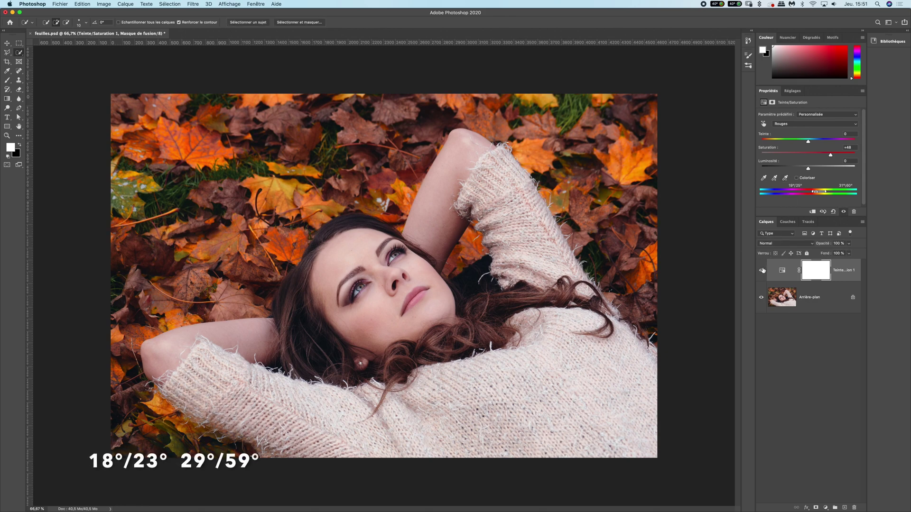
pyautogui.click(762, 271)
pyautogui.click(762, 271)
pyautogui.click(762, 270)
pyautogui.click(762, 271)
pyautogui.click(762, 270)
pyautogui.click(762, 270)
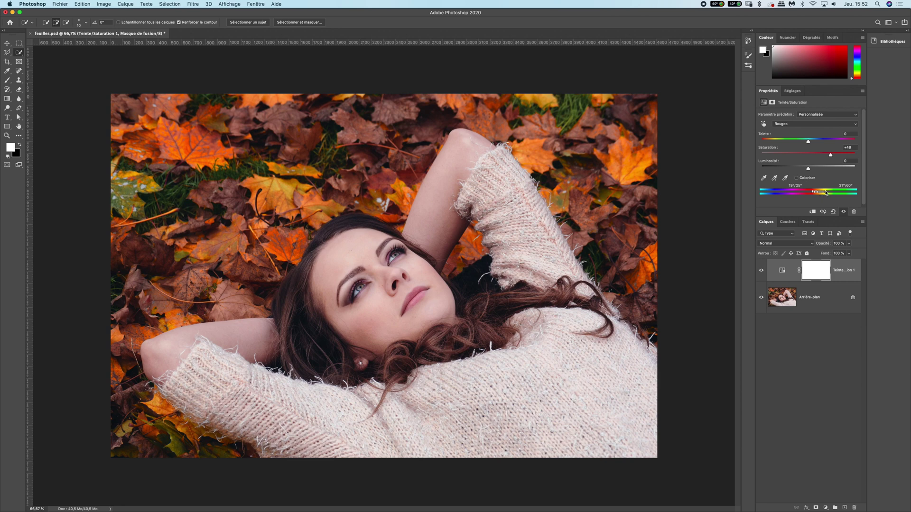
pyautogui.click(761, 271)
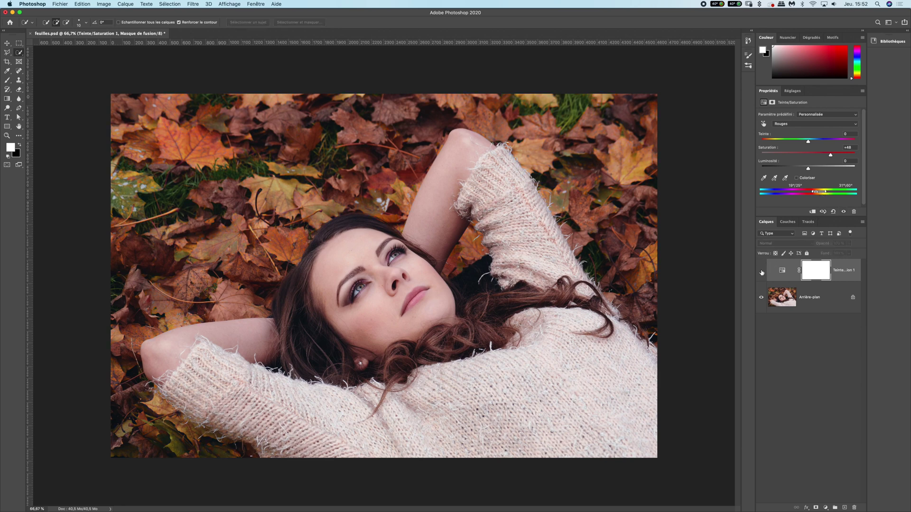
pyautogui.click(762, 272)
pyautogui.click(761, 272)
pyautogui.click(761, 272)
pyautogui.click(761, 271)
pyautogui.click(761, 271)
pyautogui.click(761, 270)
pyautogui.click(760, 271)
# Reduce the Reds saturation of the Hue/Saturation adjustment to +30
pyautogui.moveTo(830, 154); pyautogui.dragTo(826, 154)
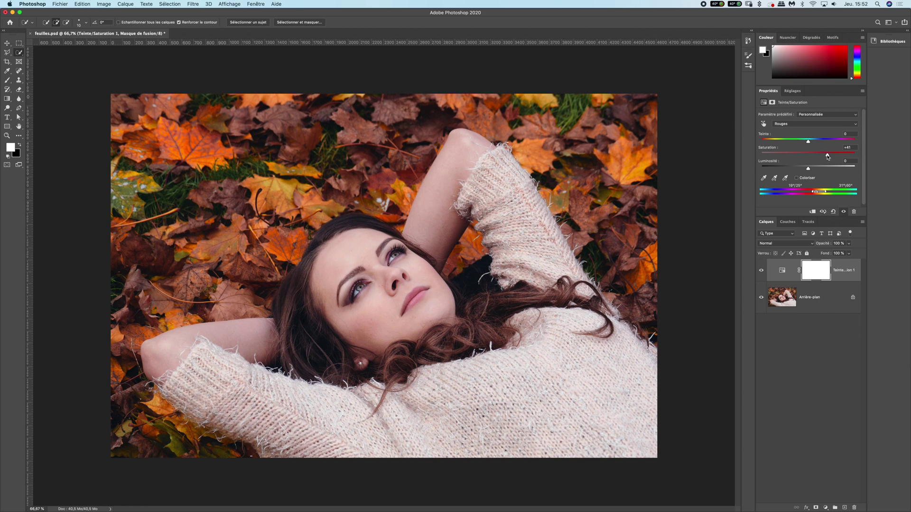
pyautogui.moveTo(827, 156); pyautogui.dragTo(823, 155)
pyautogui.doubleClick(857, 146)
pyautogui.write('30')
pyautogui.press('Return')
# Compare the photo before and after the softened saturation boost by toggling the adjustment layer's visibility
pyautogui.click(761, 270)
pyautogui.click(761, 271)
pyautogui.click(761, 272)
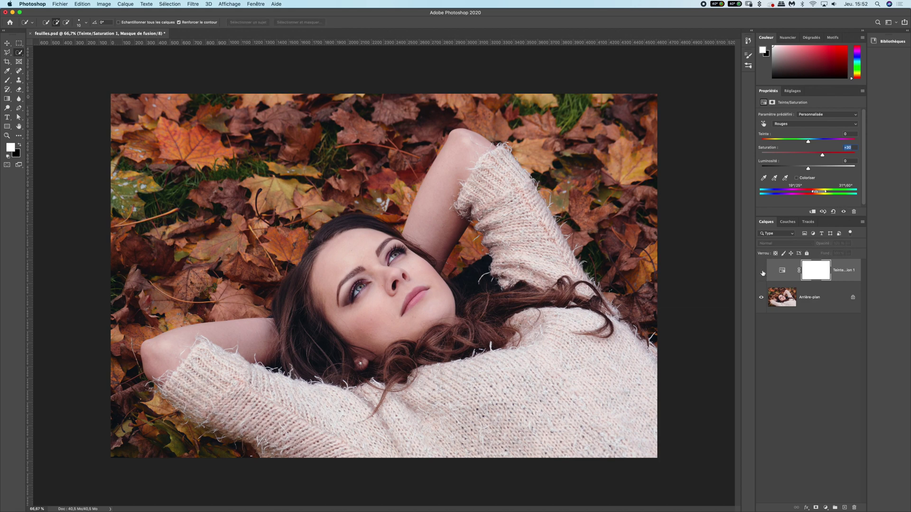
pyautogui.click(761, 272)
pyautogui.click(761, 271)
pyautogui.click(761, 271)
pyautogui.click(761, 271)
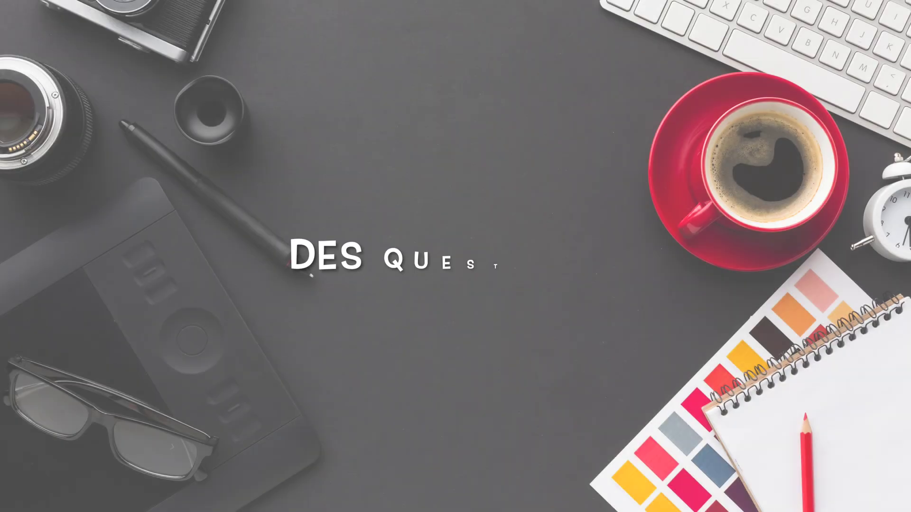